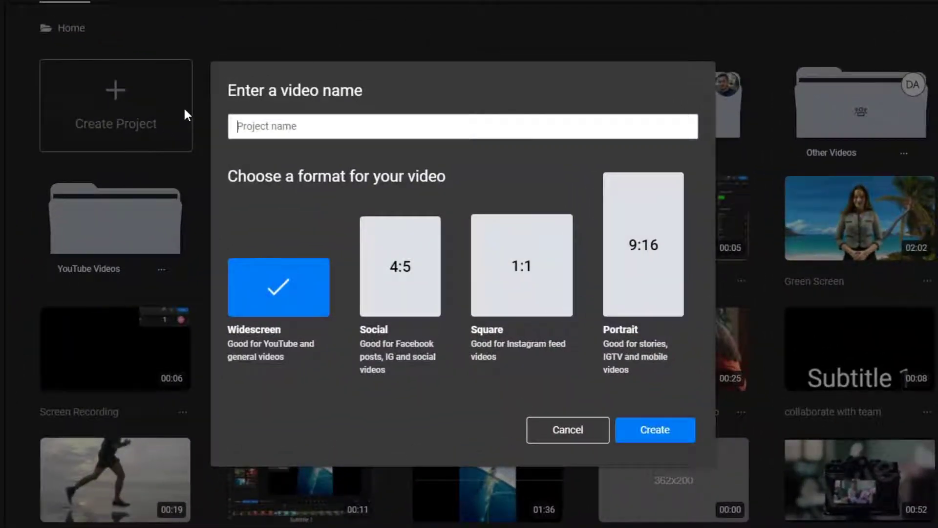
Step: Enter 'Edit your first YouTube video' as the new widescreen project's name
{"action": "type", "text": "Edit your first YouTub"}
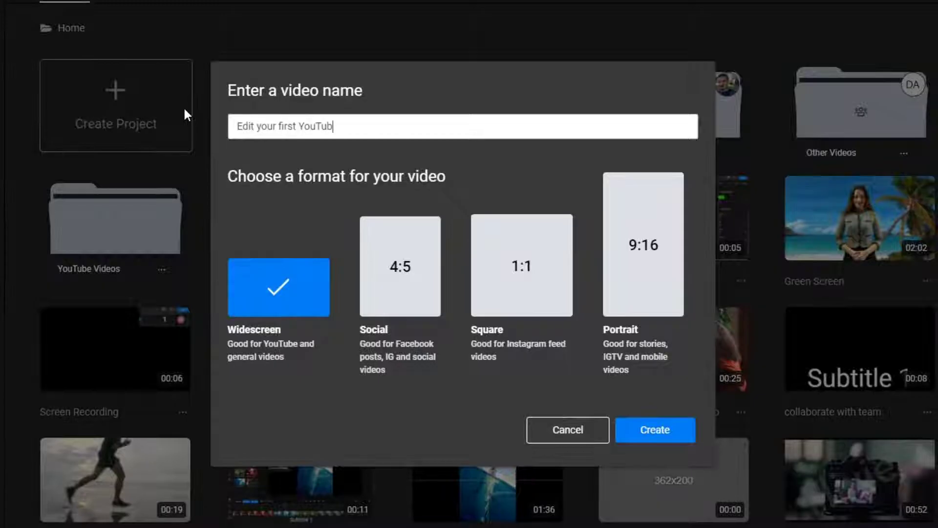
{"action": "type", "text": "e video"}
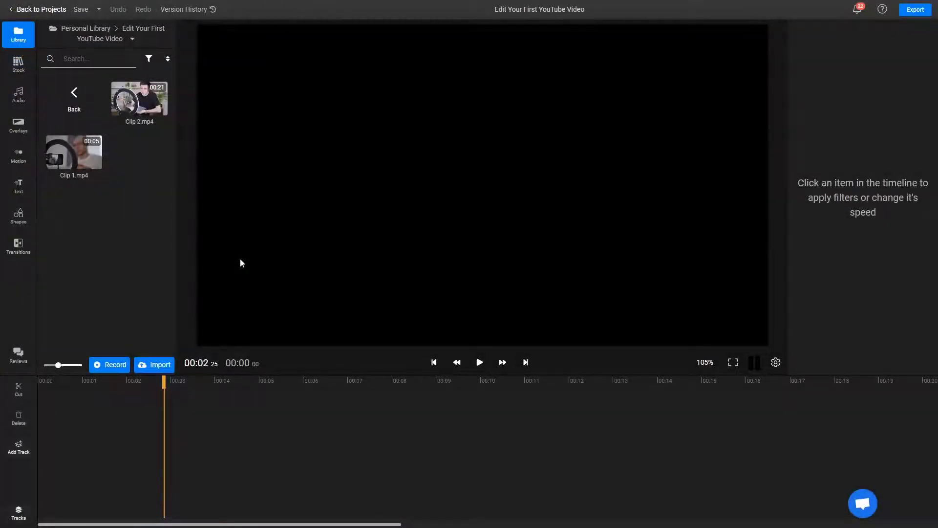
Step: Review the Import sources, dismiss them, and bring up the Record layout options
{"action": "left_click", "coordinate": [166, 364]}
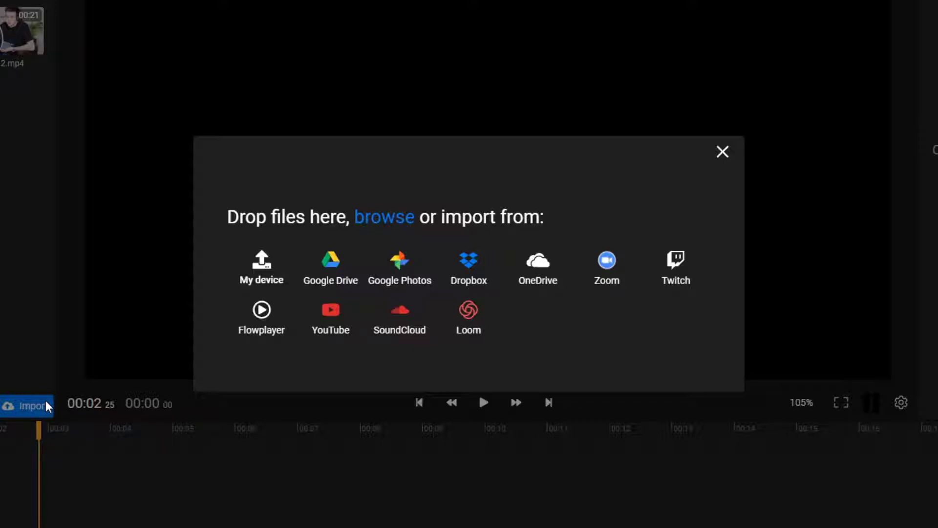
{"action": "left_click", "coordinate": [74, 359]}
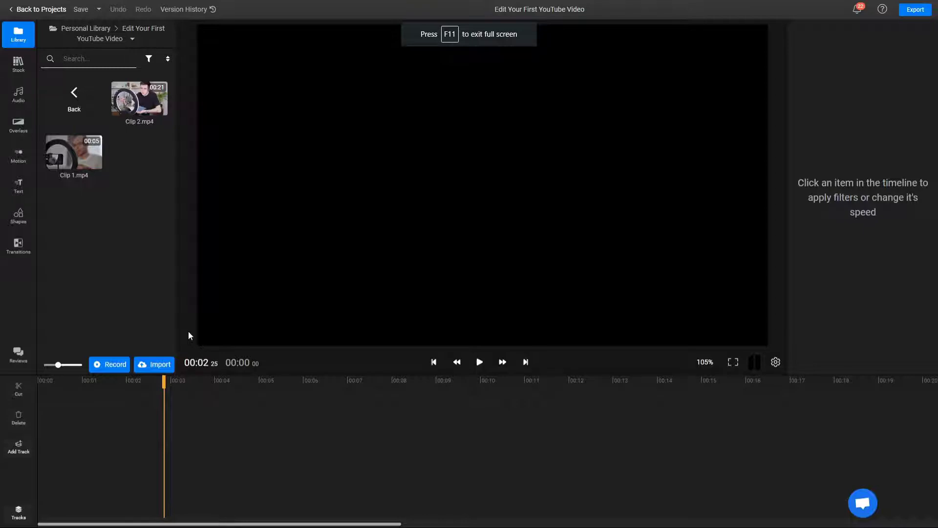
{"action": "left_click", "coordinate": [110, 364]}
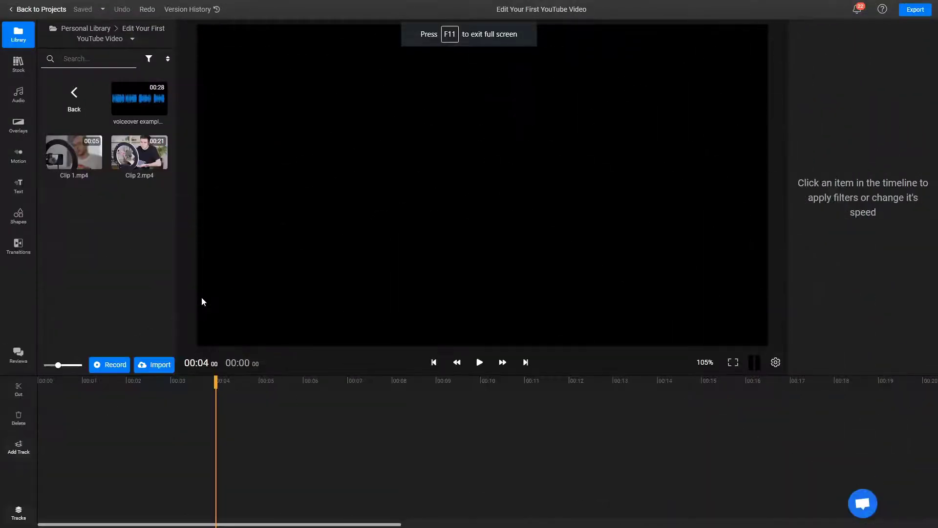
Step: Place the voiceover, Clip 1 and Clip 2 on the timeline, with Clip 1 shifted to about 00:06
{"action": "left_click_drag", "start_coordinate": [151, 119], "coordinate": [54, 457]}
{"action": "left_click_drag", "start_coordinate": [71, 159], "coordinate": [50, 433]}
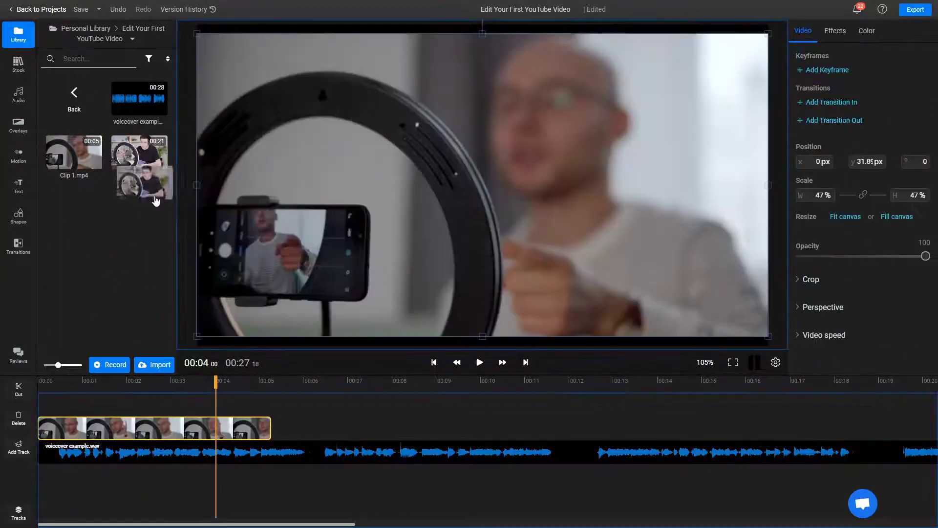
{"action": "left_click_drag", "start_coordinate": [181, 398], "coordinate": [181, 399]}
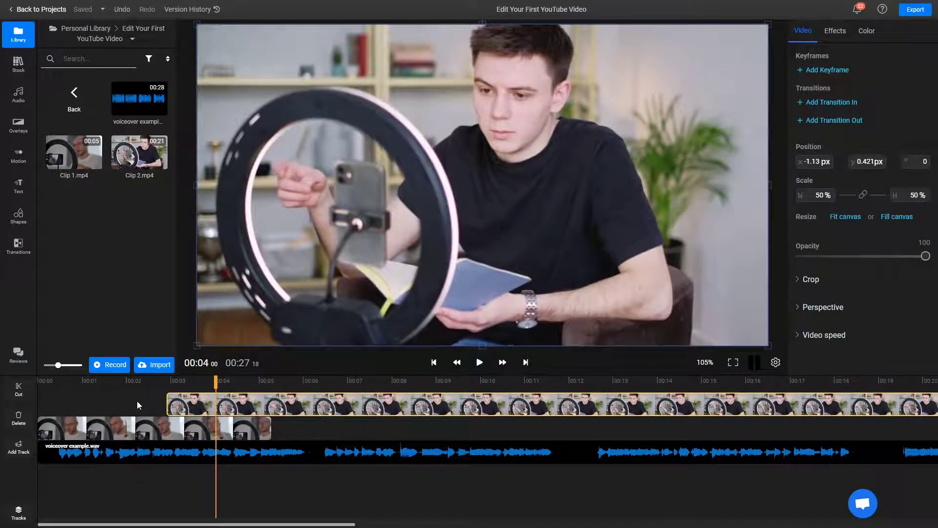
{"action": "left_click_drag", "start_coordinate": [141, 433], "coordinate": [419, 452]}
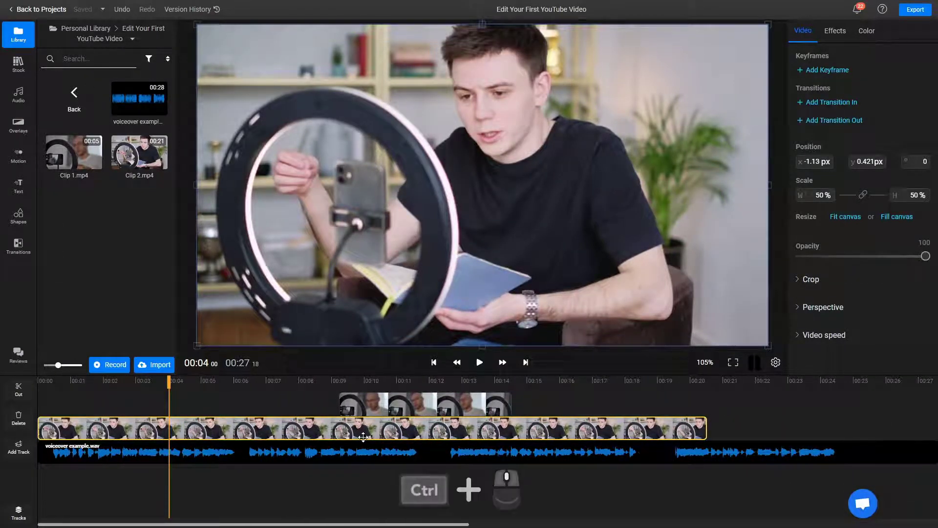
{"action": "scroll", "coordinate": [363, 436], "scroll_direction": "up", "scroll_amount": 3, "text": "ctrl"}
{"action": "scroll", "coordinate": [363, 436], "scroll_direction": "down", "scroll_amount": 3, "text": "ctrl"}
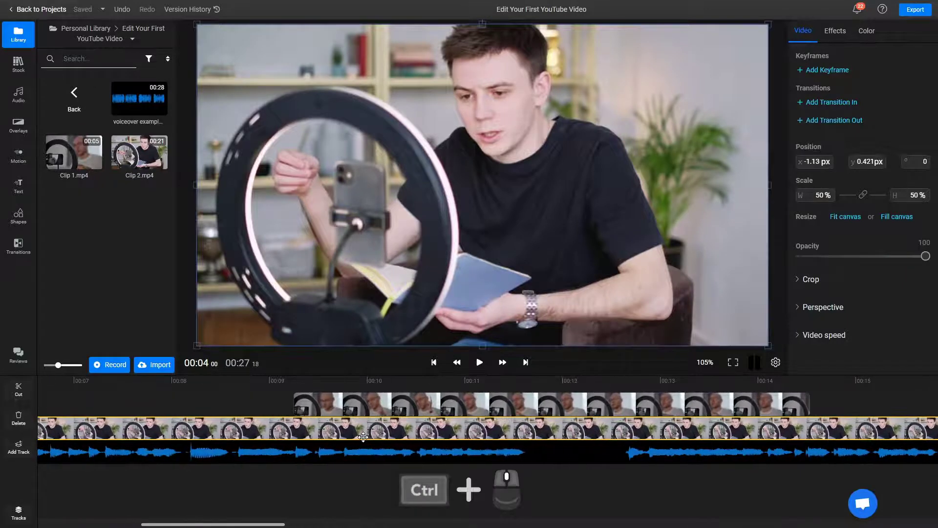
{"action": "scroll", "coordinate": [363, 437], "scroll_direction": "down", "scroll_amount": 2, "text": "ctrl"}
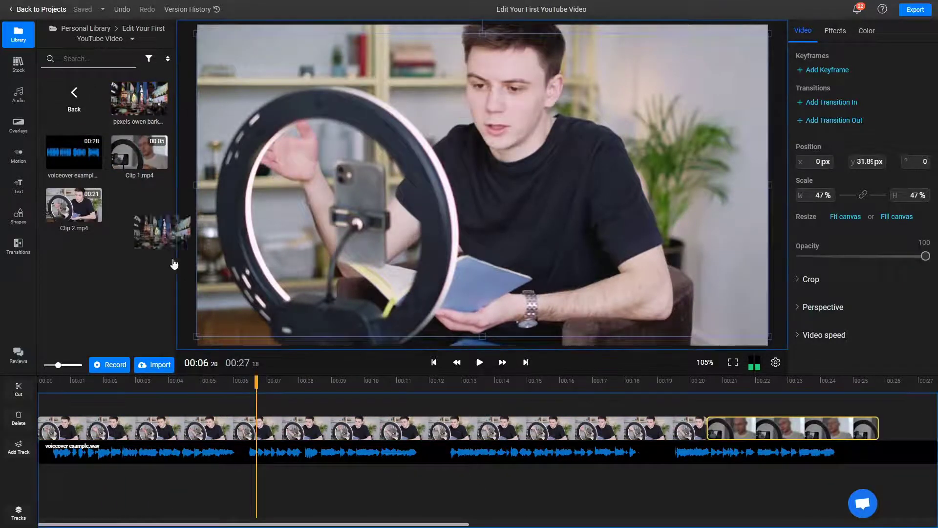
Step: Put Clip 1 after Clip 2, shrink the Times Square photo to 16.4% at lower left, and preview
{"action": "left_click_drag", "start_coordinate": [139, 152], "coordinate": [205, 397]}
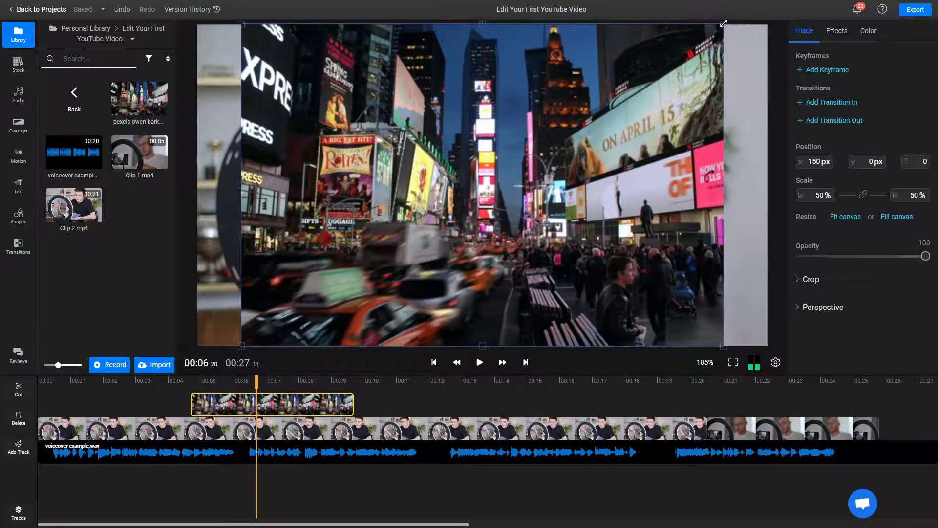
{"action": "left_click_drag", "start_coordinate": [720, 29], "coordinate": [398, 241]}
{"action": "left_click_drag", "start_coordinate": [335, 305], "coordinate": [312, 282]}
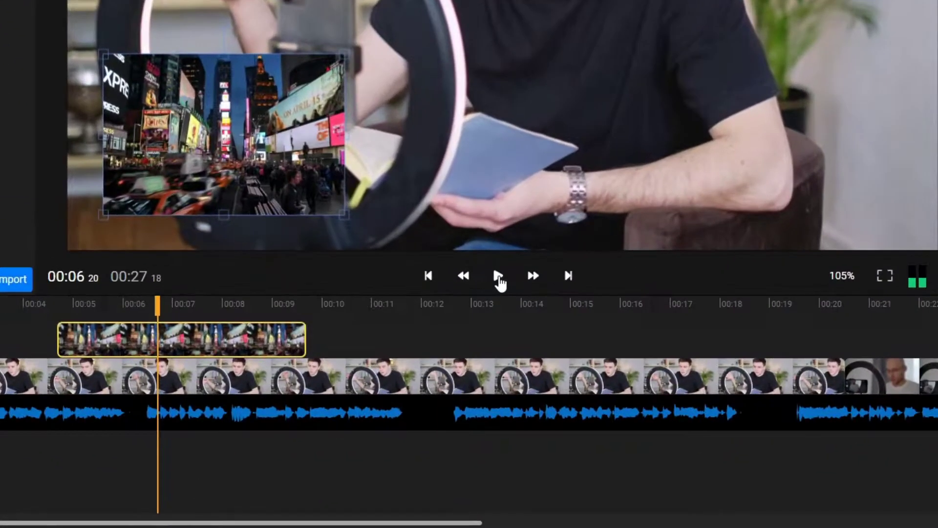
{"action": "left_click", "coordinate": [498, 276]}
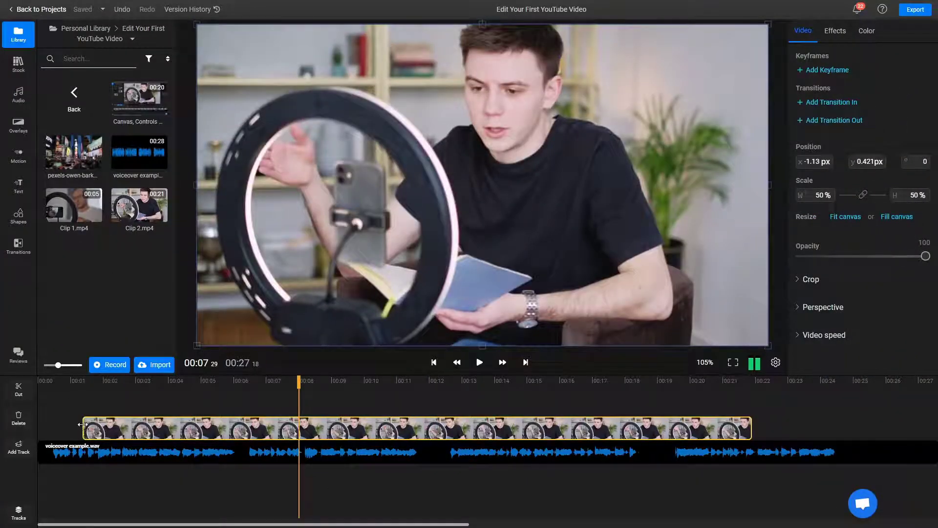
Step: Trim both ends of the clip and split it at 00:13
{"action": "left_click_drag", "start_coordinate": [84, 428], "coordinate": [214, 427]}
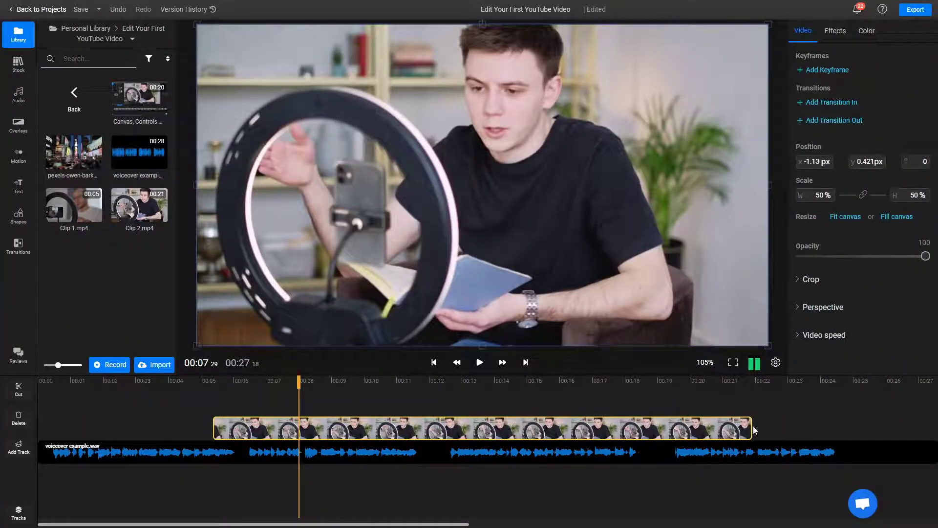
{"action": "left_click_drag", "start_coordinate": [752, 425], "coordinate": [564, 427]}
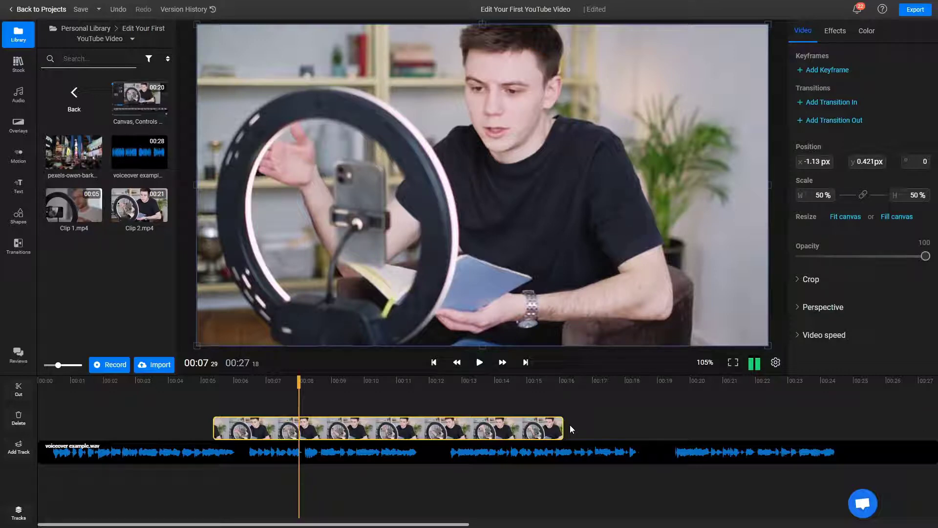
{"action": "left_click_drag", "start_coordinate": [298, 381], "coordinate": [492, 394]}
{"action": "left_click", "coordinate": [18, 389]}
Step: Split the clip again at 00:06 and ripple delete the middle section
{"action": "left_click_drag", "start_coordinate": [492, 381], "coordinate": [264, 381]}
{"action": "left_click", "coordinate": [271, 430]}
{"action": "key", "text": "s"}
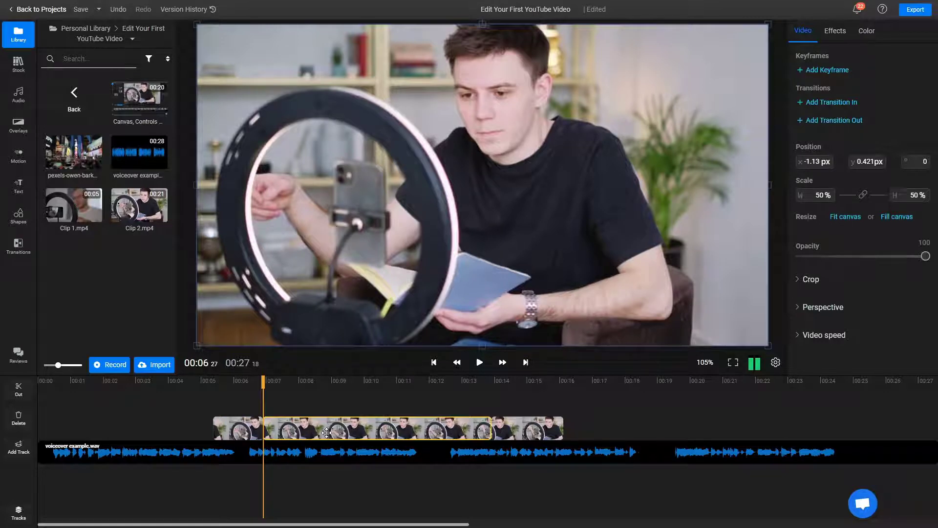
{"action": "key", "text": "Delete"}
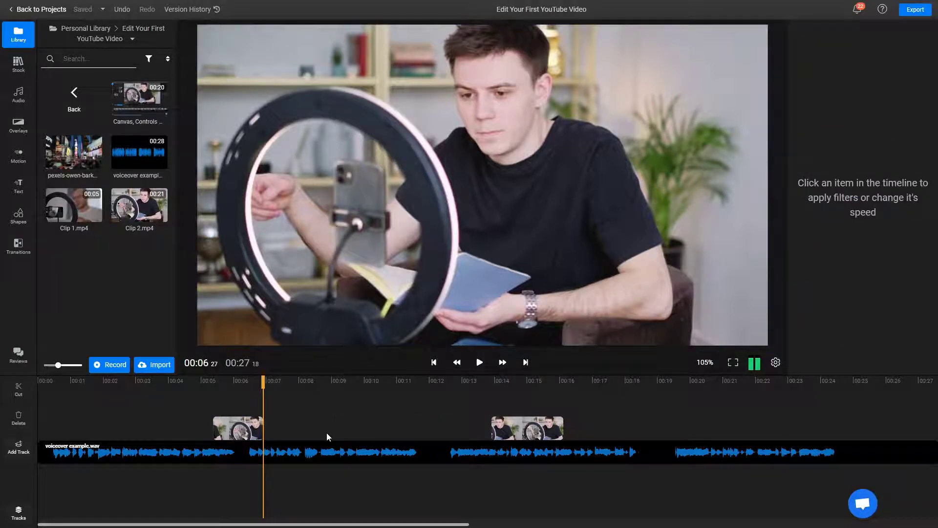
{"action": "key", "text": "ctrl+z"}
{"action": "right_click", "coordinate": [327, 425]}
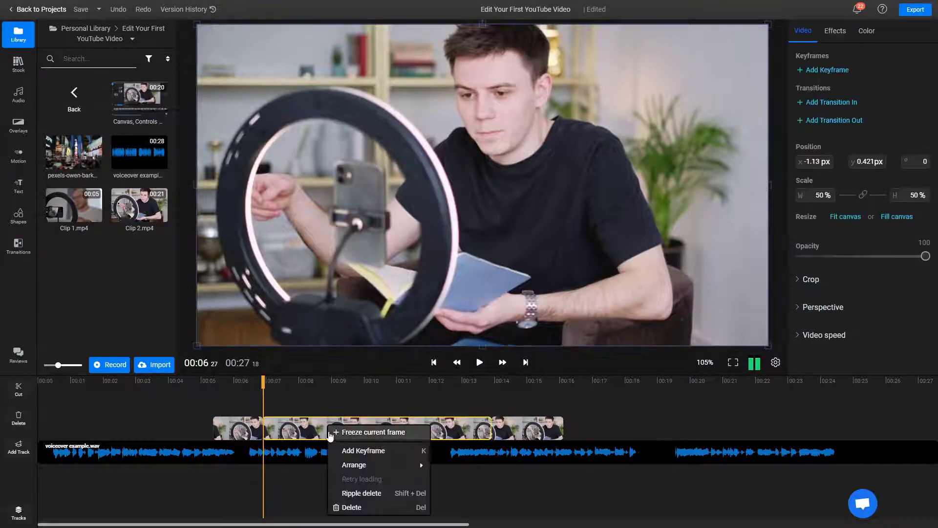
{"action": "left_click", "coordinate": [341, 494]}
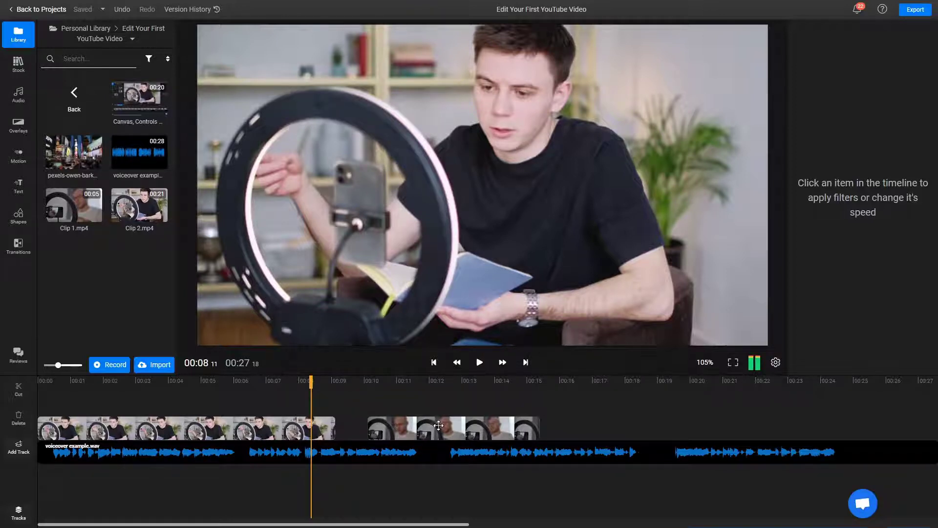
Step: Slide Clip 1 left toward Clip 2's end, try a FadeIn start transition, and preview
{"action": "left_click_drag", "start_coordinate": [437, 424], "coordinate": [385, 420]}
{"action": "left_click", "coordinate": [326, 427]}
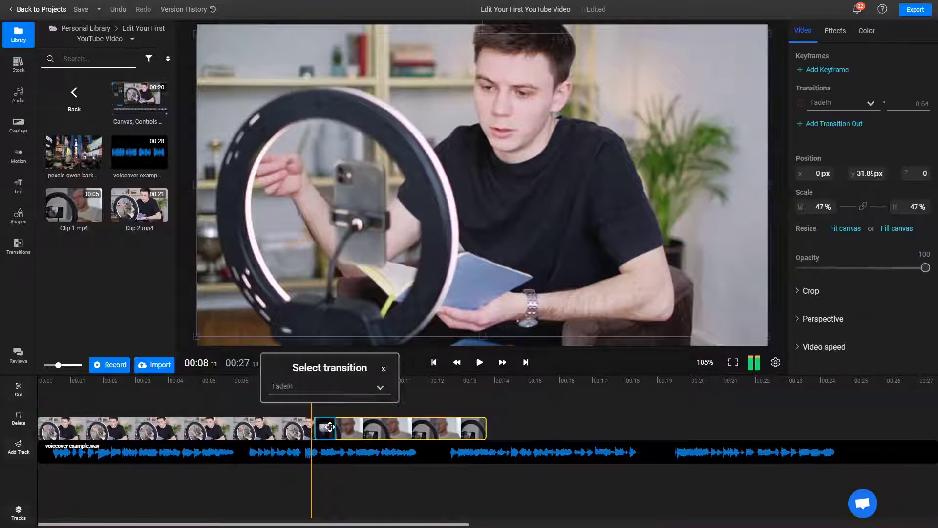
{"action": "left_click", "coordinate": [325, 387]}
{"action": "scroll", "coordinate": [329, 369], "scroll_direction": "down", "scroll_amount": 5}
{"action": "left_click", "coordinate": [293, 246]}
{"action": "left_click", "coordinate": [384, 369]}
{"action": "left_click", "coordinate": [395, 384]}
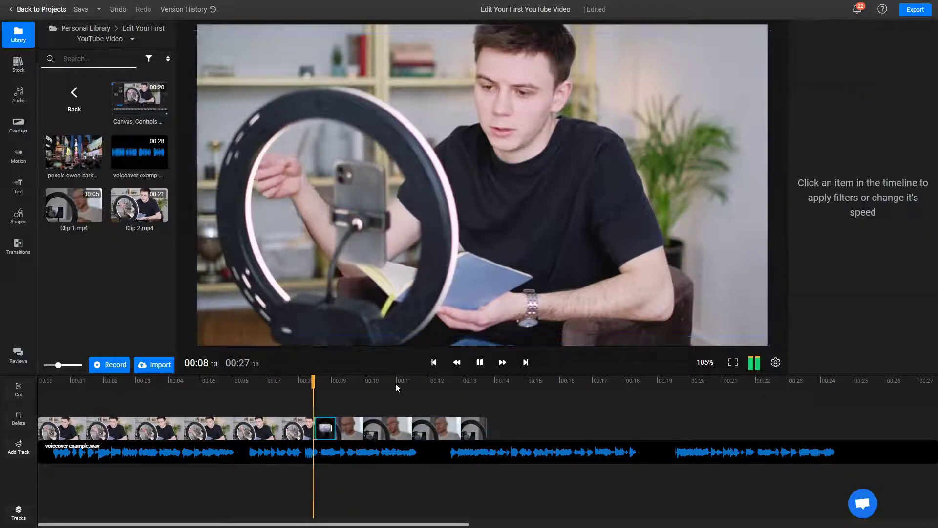
{"action": "key", "text": "space"}
{"action": "left_click", "coordinate": [187, 185]}
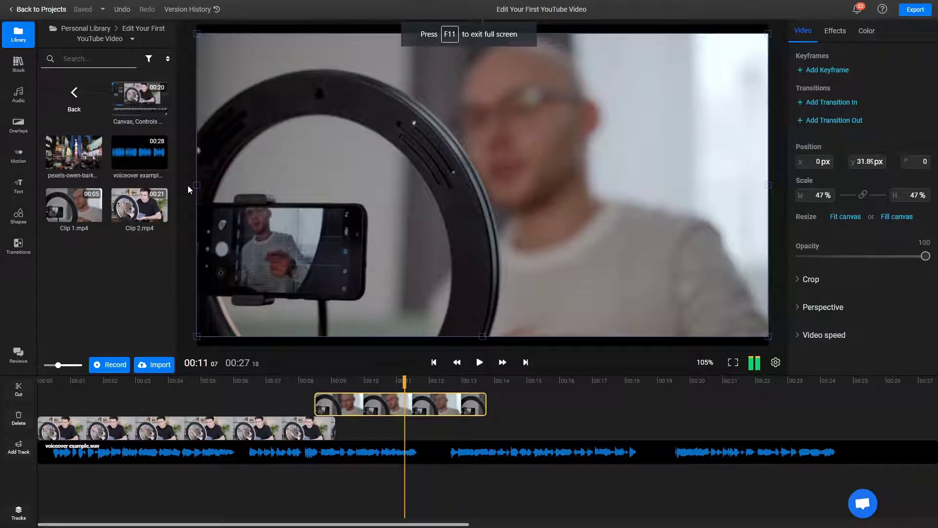
Step: Add a Fade transition to the upper clip's start and play the overlap from about 00:07
{"action": "left_click", "coordinate": [18, 244]}
{"action": "scroll", "coordinate": [117, 266], "scroll_direction": "down", "scroll_amount": 7}
{"action": "left_click_drag", "start_coordinate": [73, 307], "coordinate": [334, 403]}
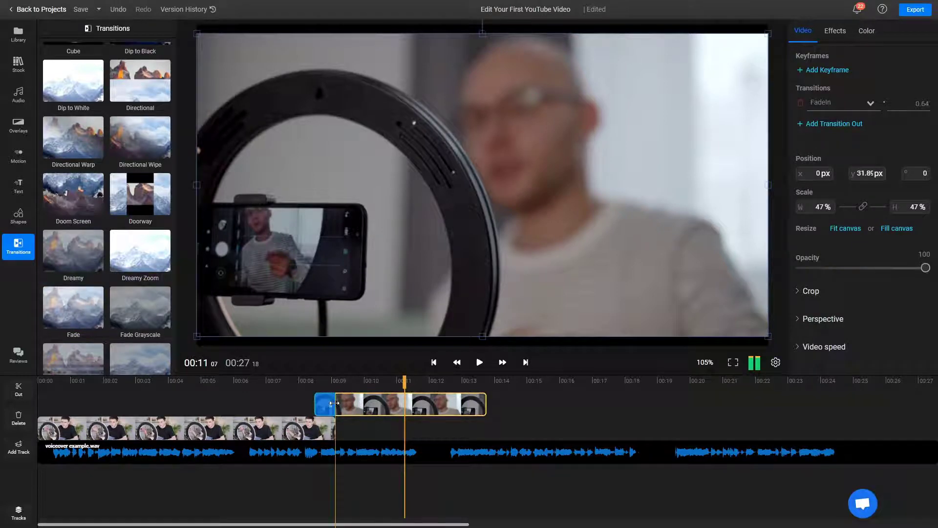
{"action": "left_click", "coordinate": [282, 381]}
{"action": "key", "text": "space"}
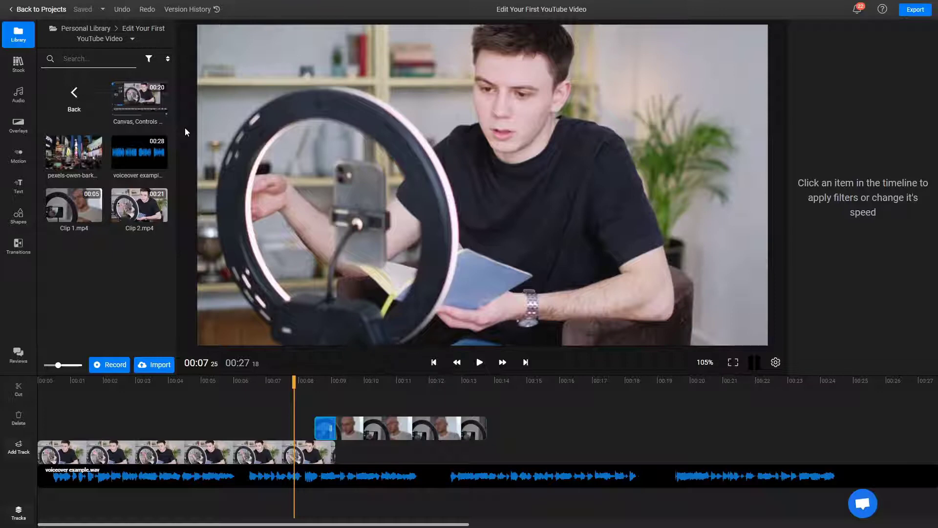
Step: Place the Title Style 18 motion title over the video and preview its animation
{"action": "left_click", "coordinate": [26, 187]}
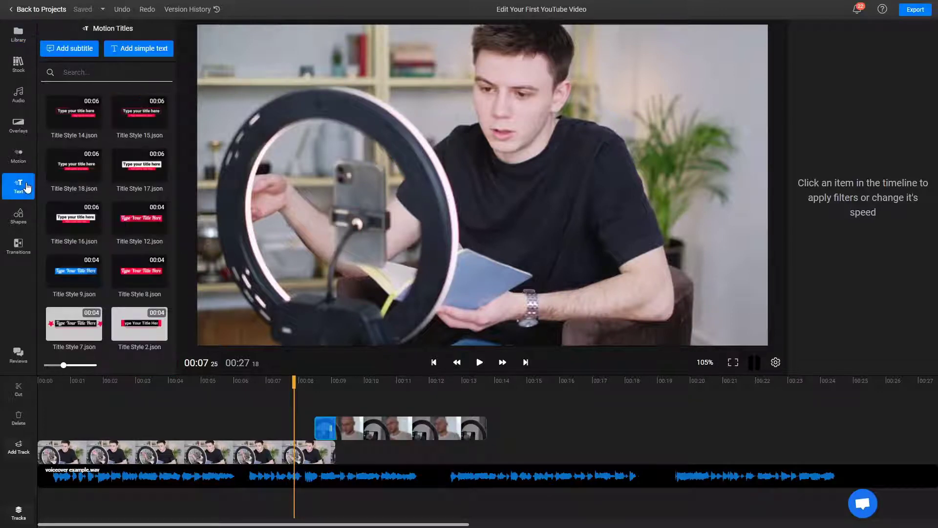
{"action": "left_click_drag", "start_coordinate": [74, 165], "coordinate": [324, 226]}
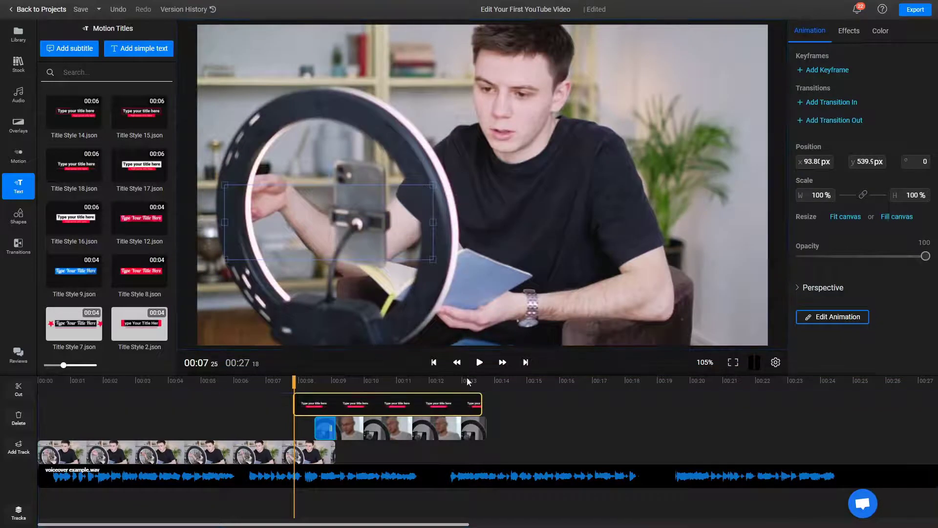
{"action": "left_click", "coordinate": [480, 362]}
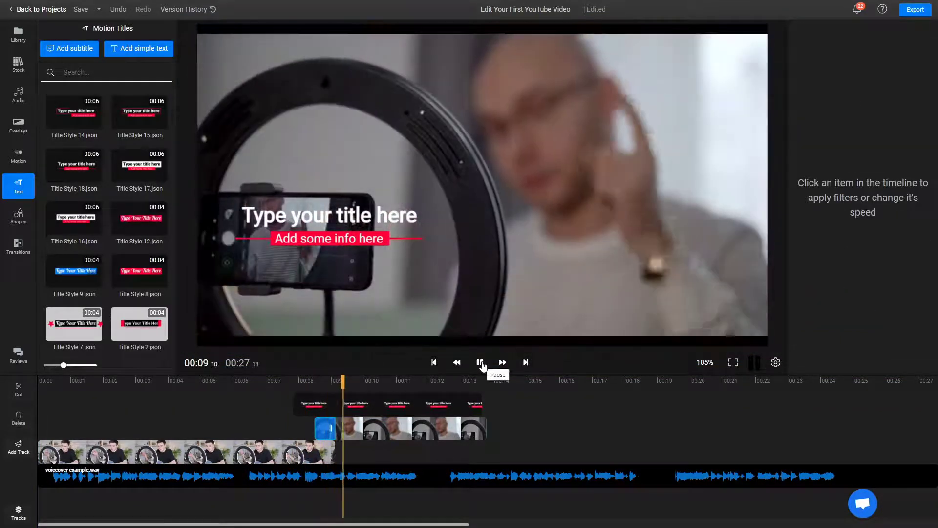
{"action": "left_click", "coordinate": [481, 363]}
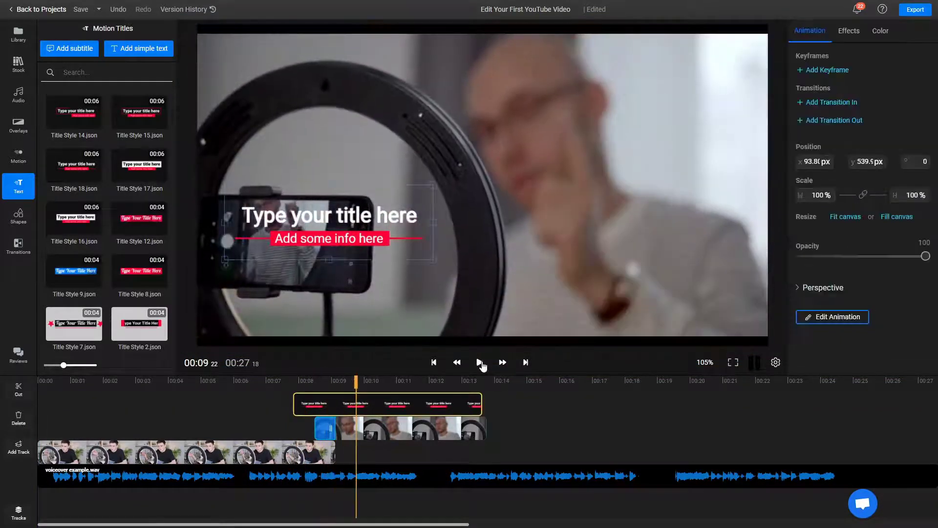
Step: Recolour the title's info bar to #0079FF
{"action": "left_click", "coordinate": [823, 319]}
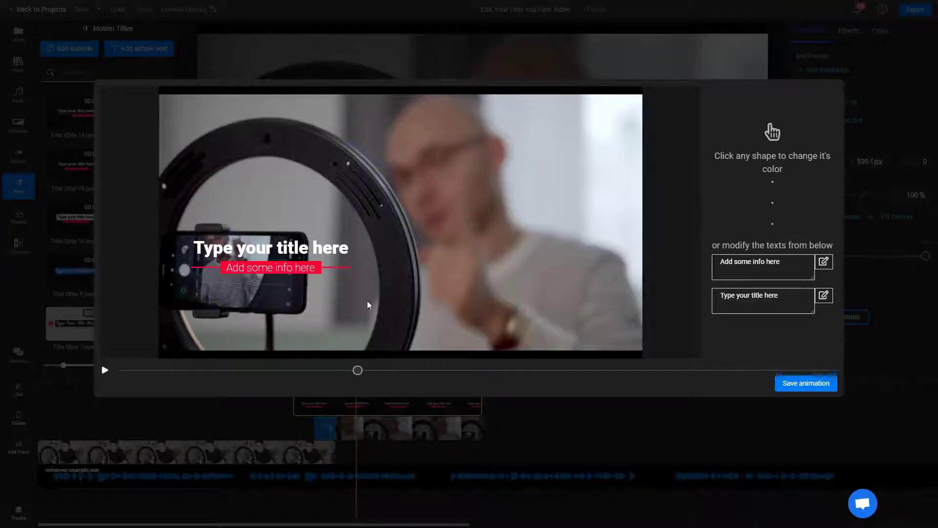
{"action": "left_click", "coordinate": [315, 272]}
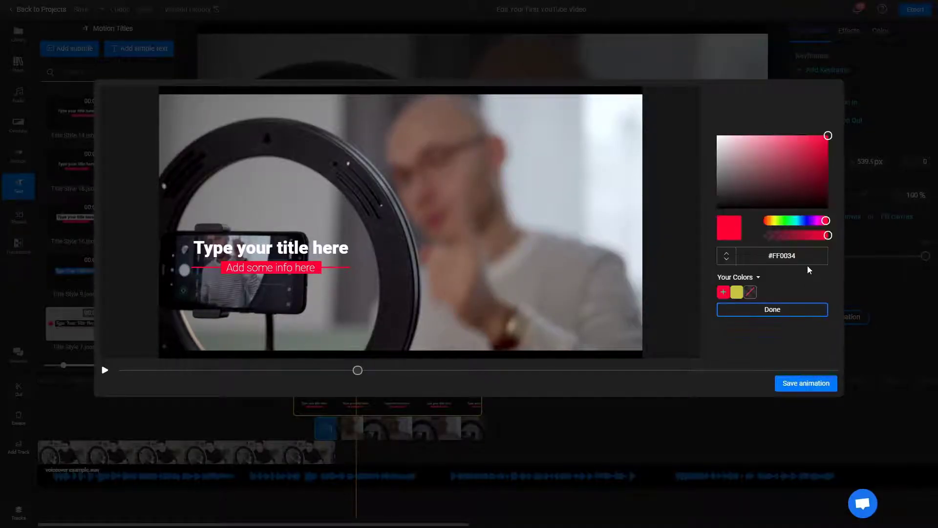
{"action": "left_click_drag", "start_coordinate": [796, 256], "coordinate": [662, 259]}
{"action": "type", "text": "#0079FF"}
Step: Change the subtitle to 'different text' in a condensed uppercase font and save the animation
{"action": "left_click", "coordinate": [807, 306]}
{"action": "type", "text": "di"}
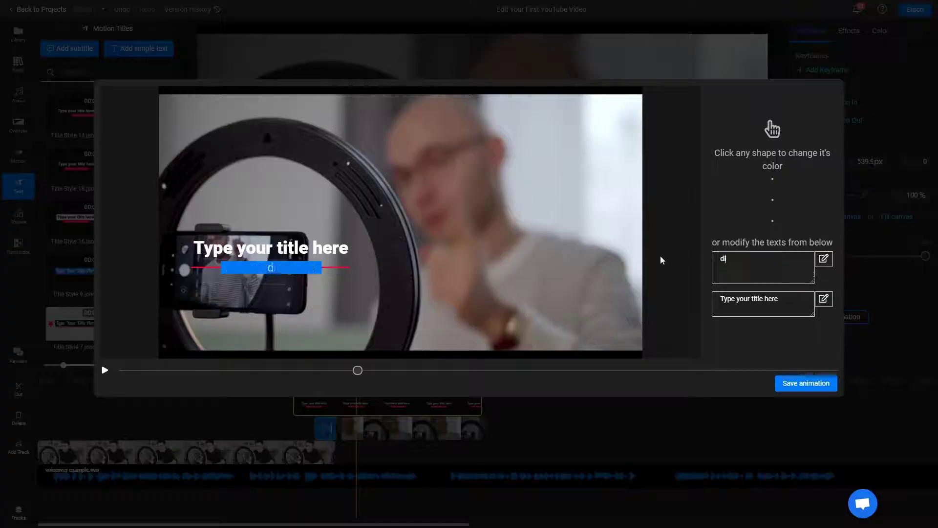
{"action": "type", "text": "fferent text"}
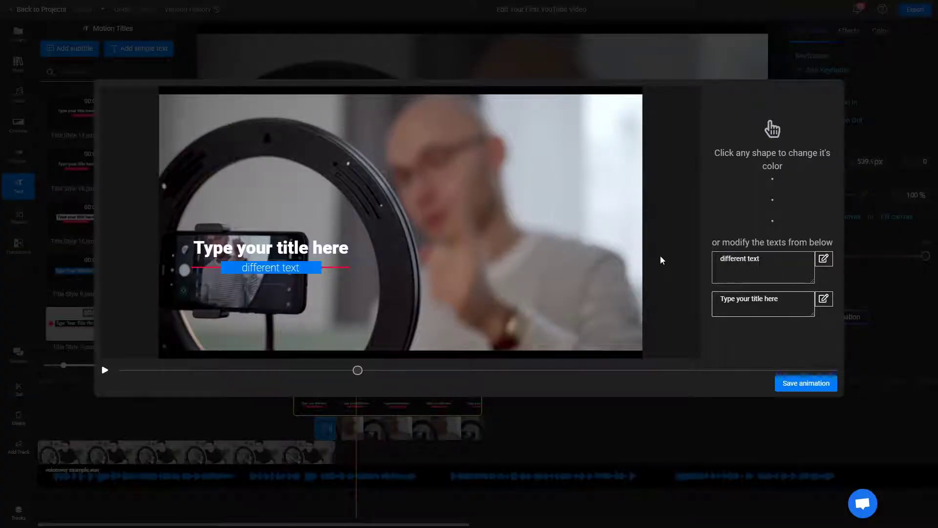
{"action": "left_click", "coordinate": [823, 261]}
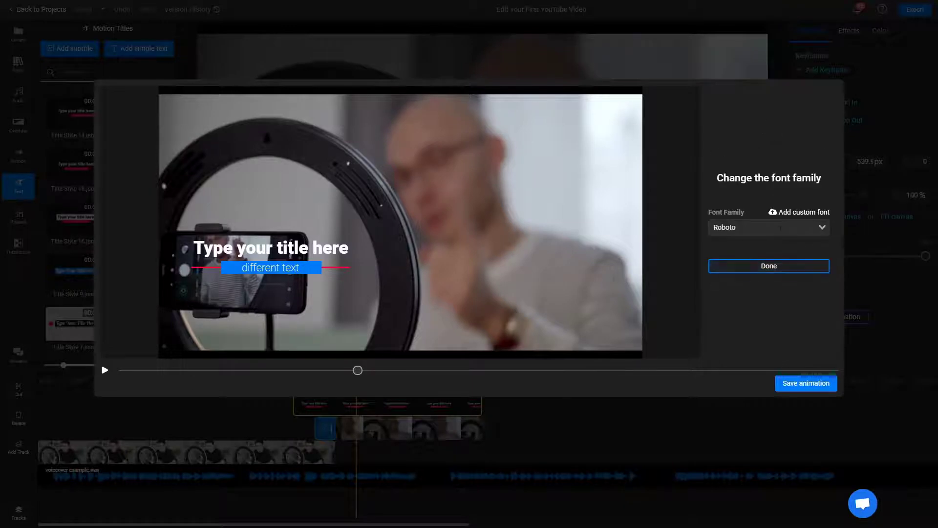
{"action": "left_click", "coordinate": [781, 228]}
{"action": "left_click", "coordinate": [773, 253]}
{"action": "left_click", "coordinate": [768, 266]}
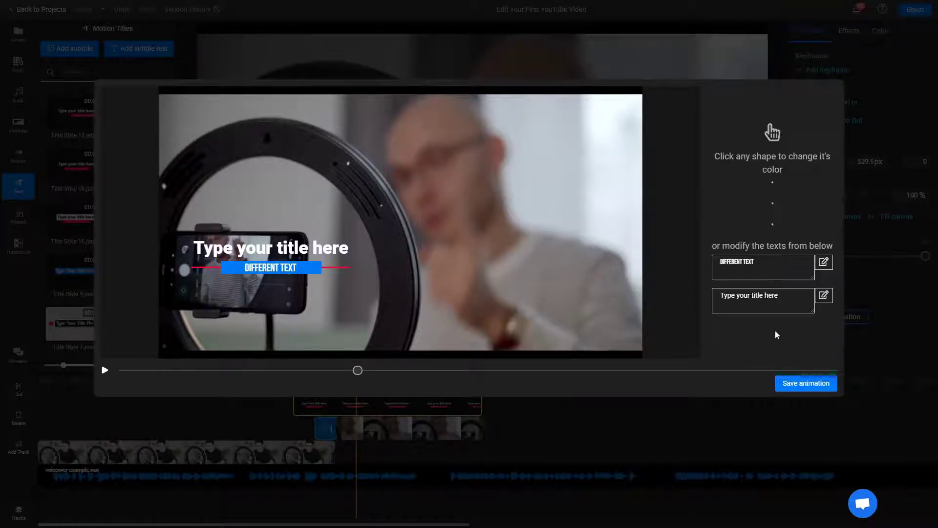
{"action": "left_click", "coordinate": [787, 383]}
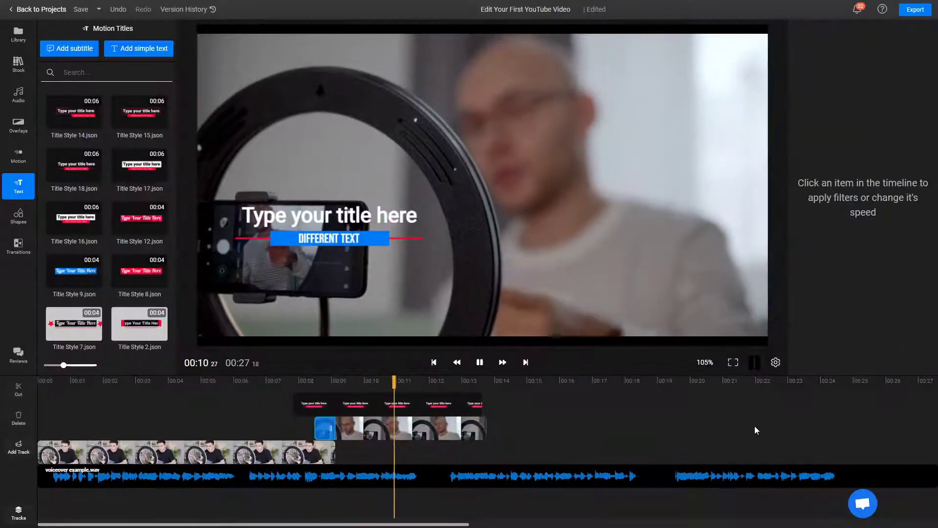
Step: Undo the motion title and add a simple text 'this is how you change the text', placed right and down
{"action": "key", "text": "ctrl+z"}
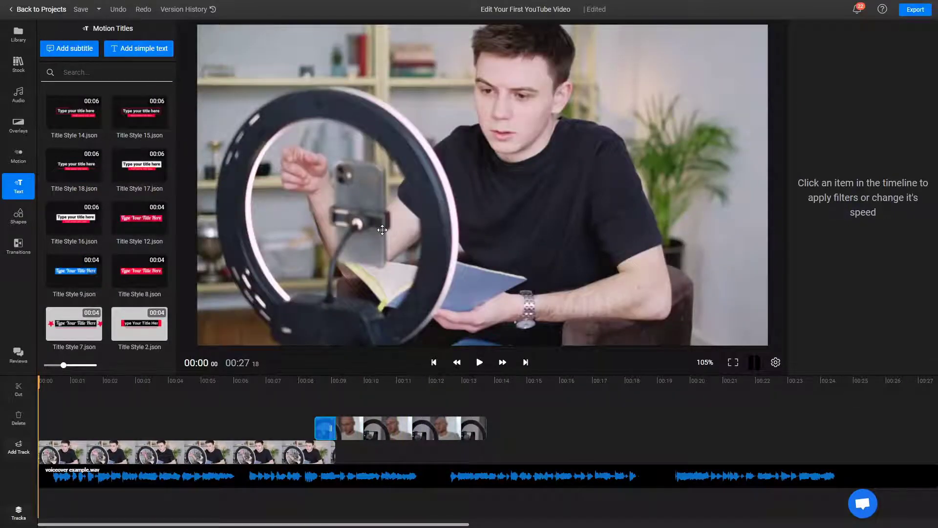
{"action": "left_click", "coordinate": [149, 51]}
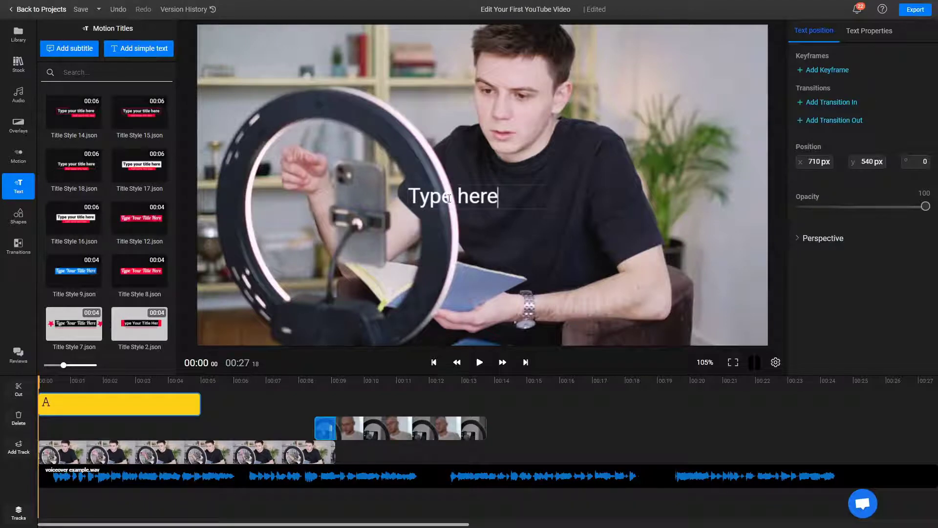
{"action": "left_click", "coordinate": [518, 222]}
{"action": "left_click", "coordinate": [511, 197]}
{"action": "left_click_drag", "start_coordinate": [511, 197], "coordinate": [569, 211]}
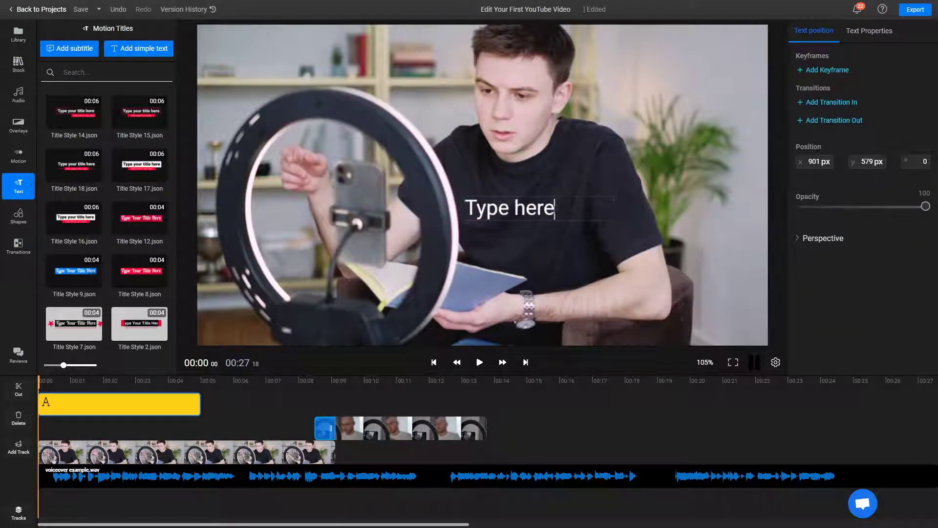
{"action": "double_click", "coordinate": [553, 205]}
{"action": "type", "text": "this is h"}
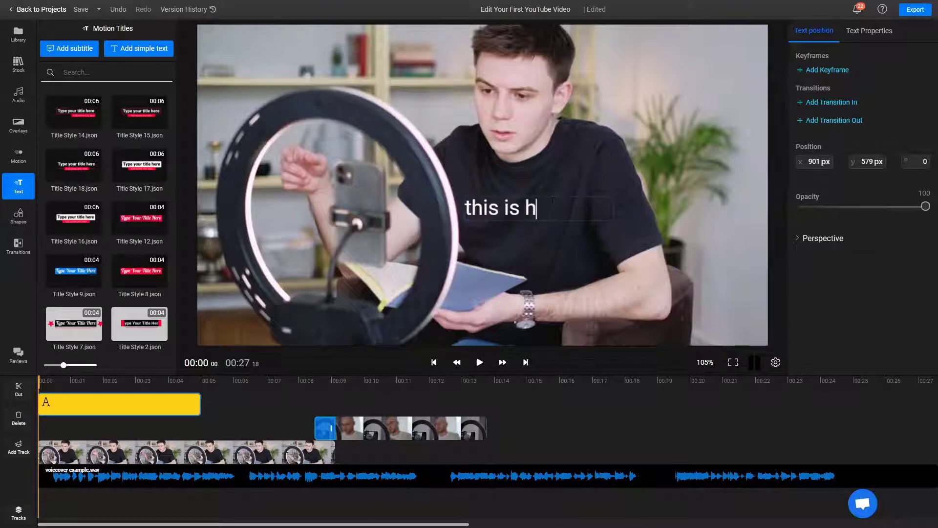
{"action": "type", "text": "ow you change the text"}
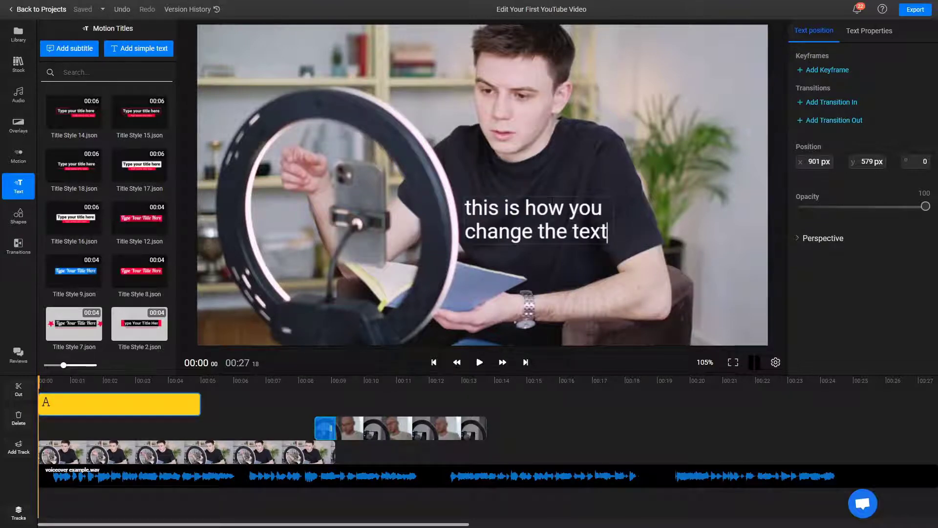
Step: Set the plain text's font to Bebas Neue
{"action": "left_click", "coordinate": [574, 262]}
{"action": "left_click", "coordinate": [567, 235]}
{"action": "left_click", "coordinate": [866, 32]}
{"action": "left_click", "coordinate": [863, 110]}
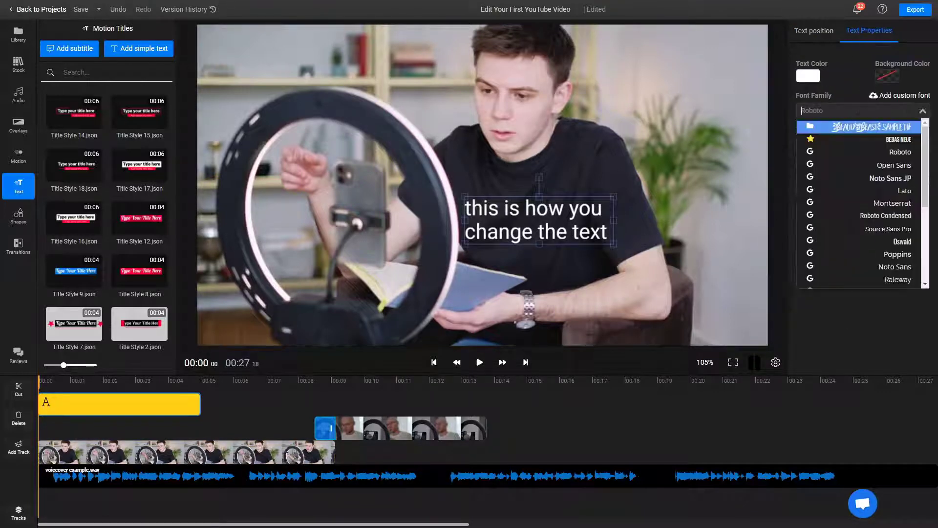
{"action": "left_click", "coordinate": [863, 141]}
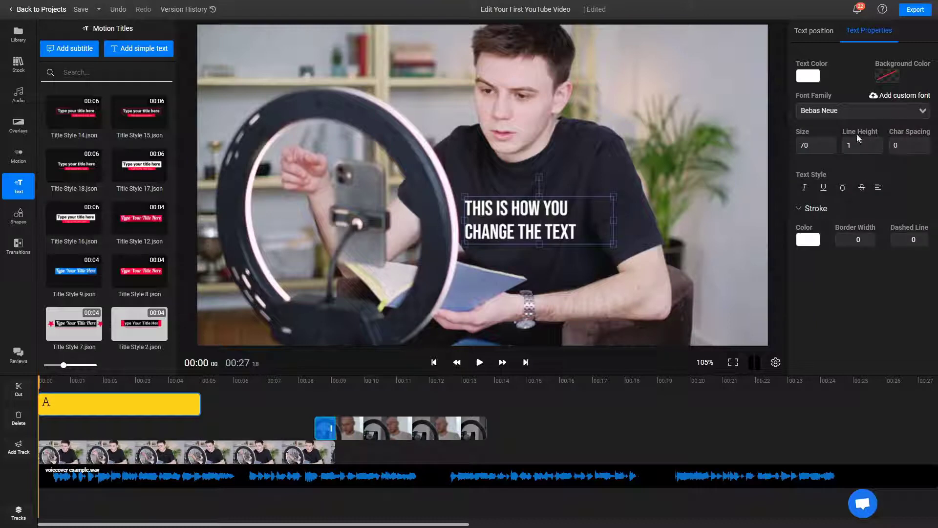
Step: Colour the text a muted gold (#C0AE6C)
{"action": "left_click", "coordinate": [810, 77]}
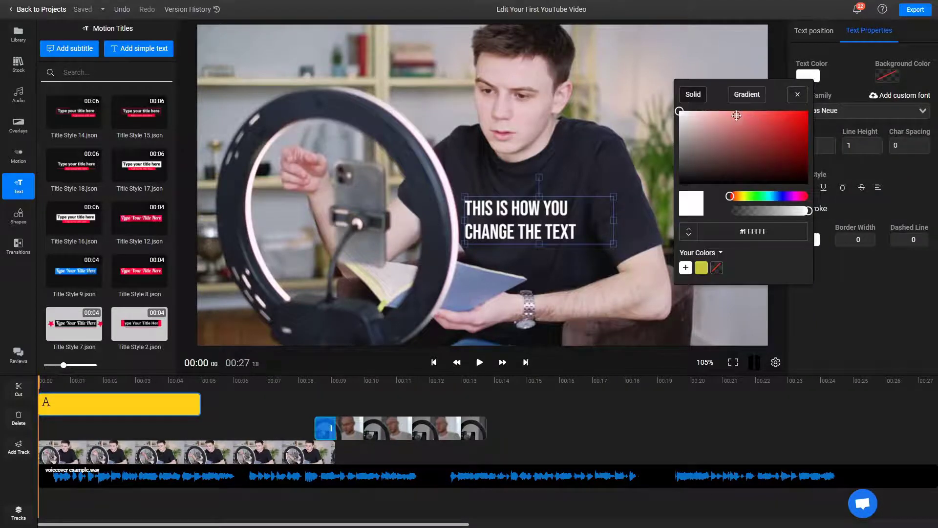
{"action": "left_click", "coordinate": [742, 197]}
{"action": "left_click_drag", "start_coordinate": [743, 198], "coordinate": [740, 197]}
{"action": "left_click", "coordinate": [736, 130]}
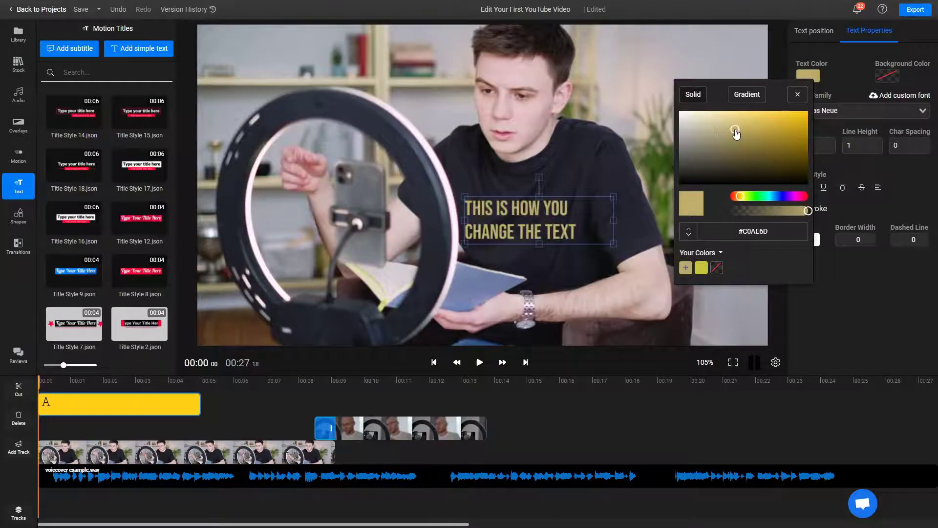
{"action": "left_click", "coordinate": [798, 95]}
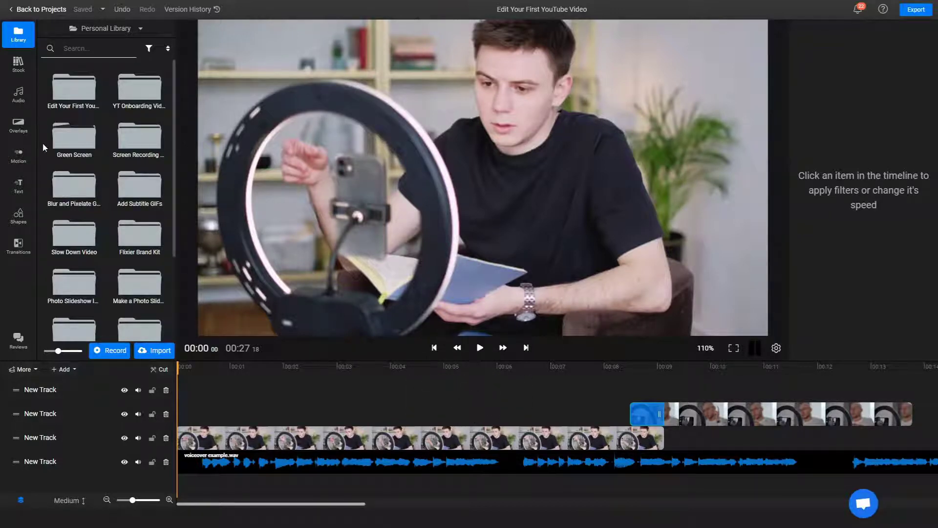
Step: Drop a Subscribe Badge animation from the Motion library onto the video and preview it
{"action": "left_click", "coordinate": [23, 160]}
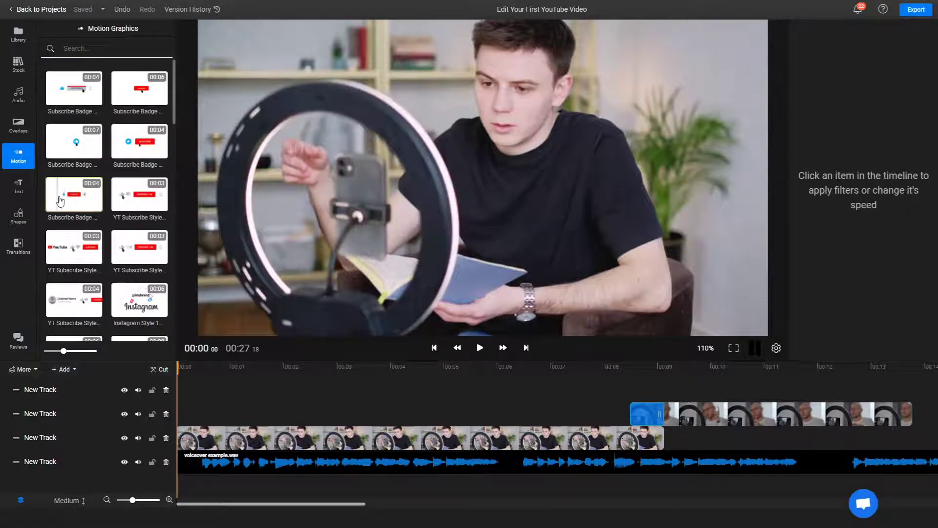
{"action": "left_click_drag", "start_coordinate": [73, 195], "coordinate": [554, 209]}
{"action": "key", "text": "space"}
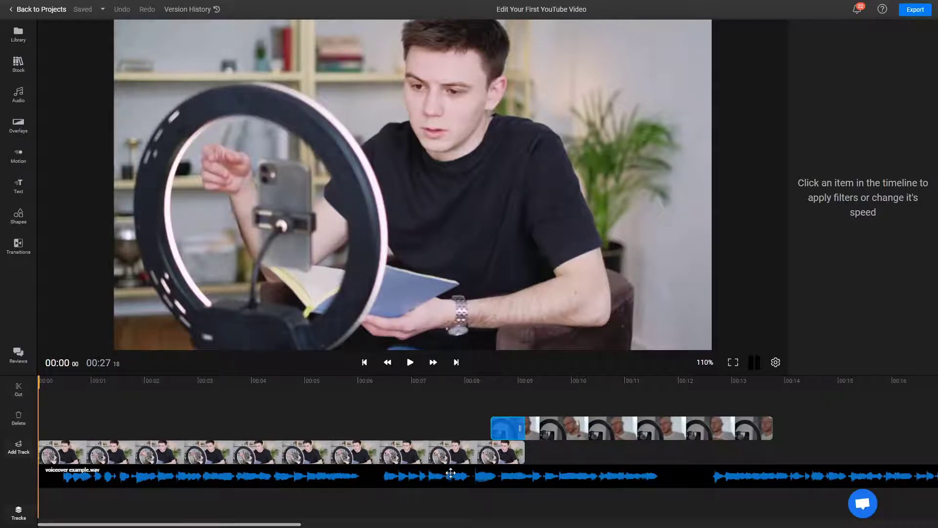
Step: Change the voiceover track's equalizer from Flat to the Vocals preset
{"action": "left_click", "coordinate": [451, 474]}
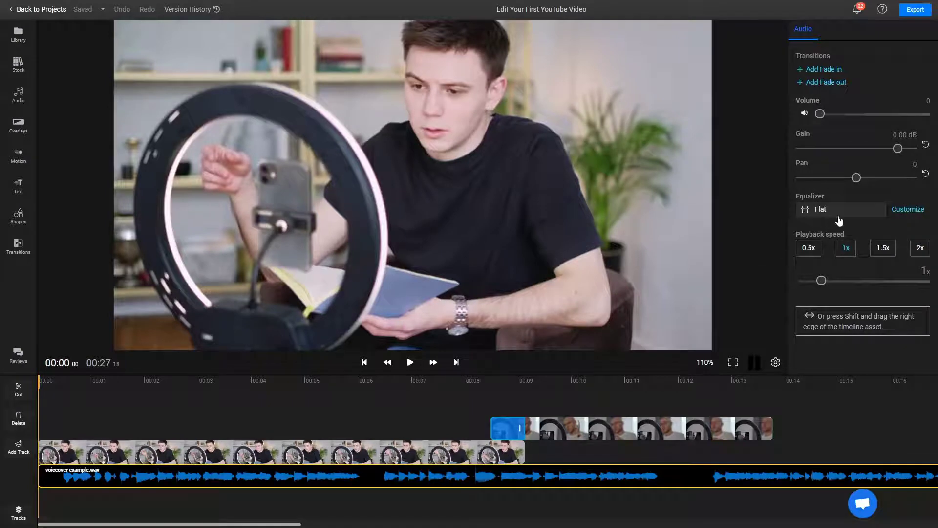
{"action": "left_click", "coordinate": [838, 215]}
{"action": "scroll", "coordinate": [833, 274], "scroll_direction": "down", "scroll_amount": 1}
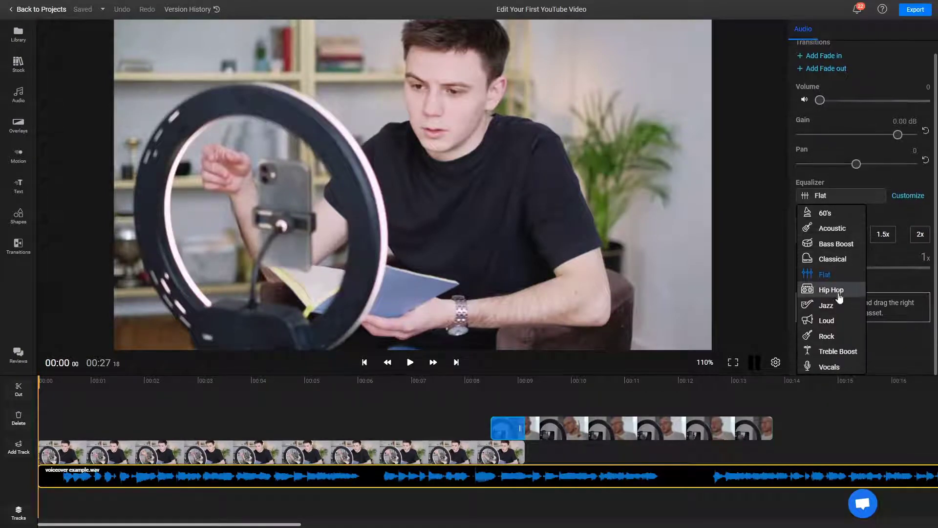
{"action": "left_click", "coordinate": [834, 367]}
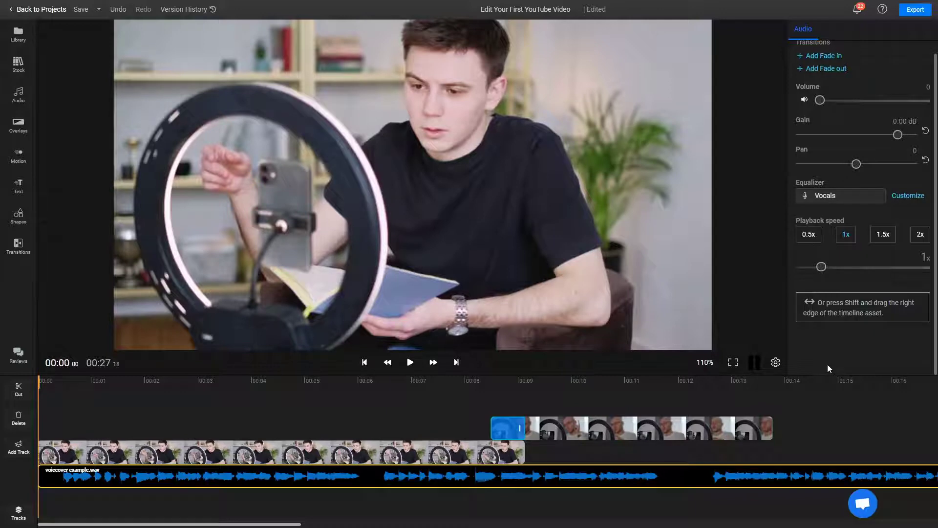
Step: Place the Ingress drama track on its own track beneath the voiceover and lower its volume
{"action": "left_click", "coordinate": [27, 106]}
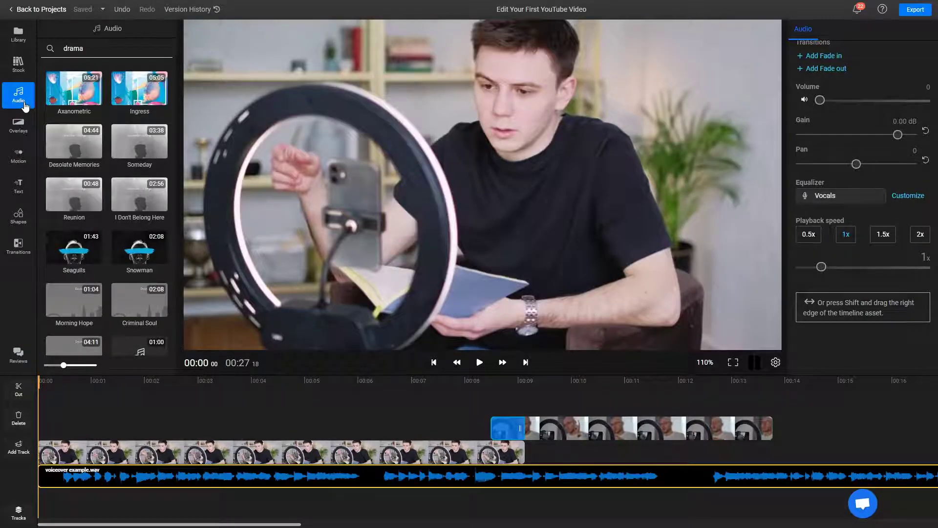
{"action": "left_click_drag", "start_coordinate": [139, 90], "coordinate": [58, 501]}
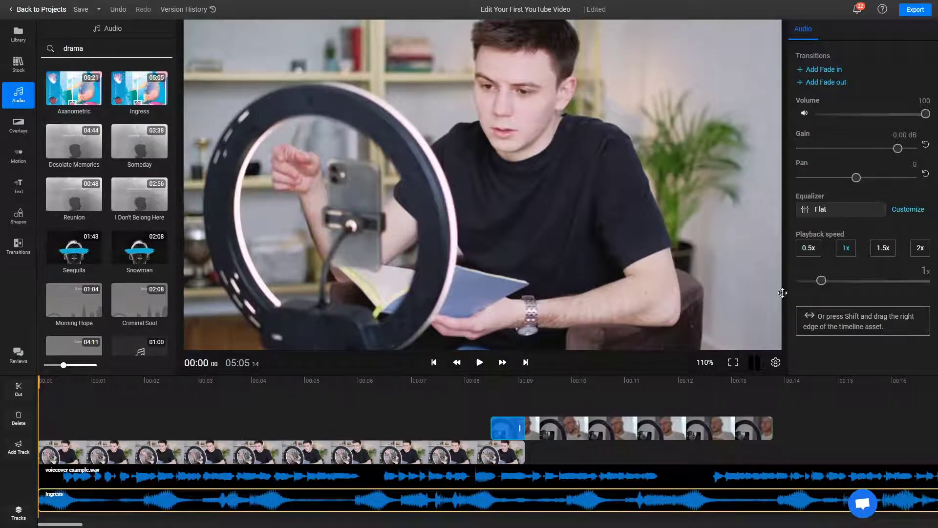
{"action": "left_click_drag", "start_coordinate": [925, 114], "coordinate": [833, 144]}
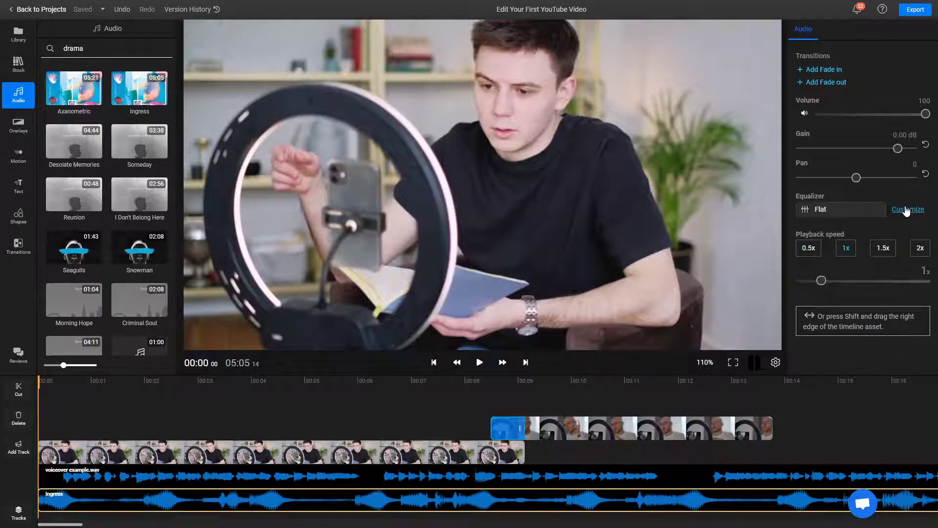
Step: Lower the music's 125Hz–4000Hz equalizer bands by about 3 dB and apply the custom EQ
{"action": "left_click", "coordinate": [907, 209]}
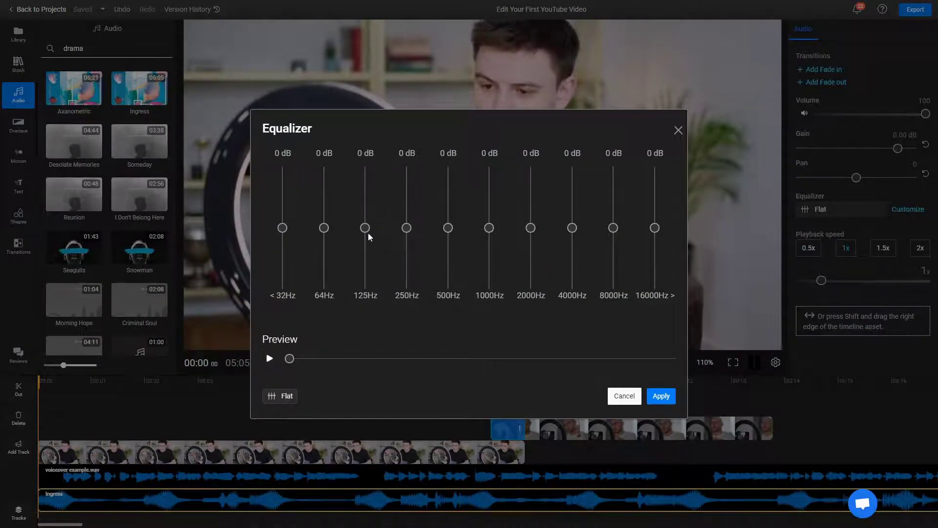
{"action": "left_click_drag", "start_coordinate": [365, 229], "coordinate": [490, 242]}
{"action": "left_click_drag", "start_coordinate": [530, 228], "coordinate": [574, 246]}
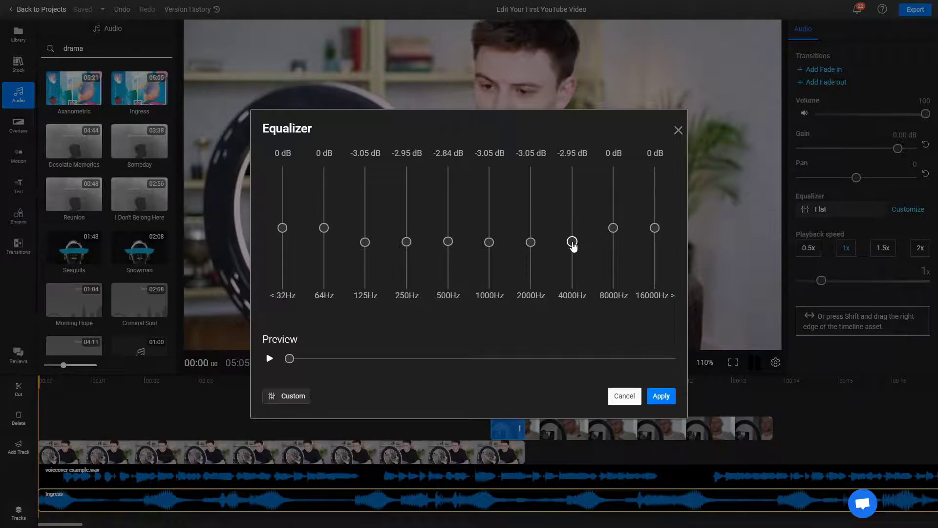
{"action": "left_click", "coordinate": [658, 396]}
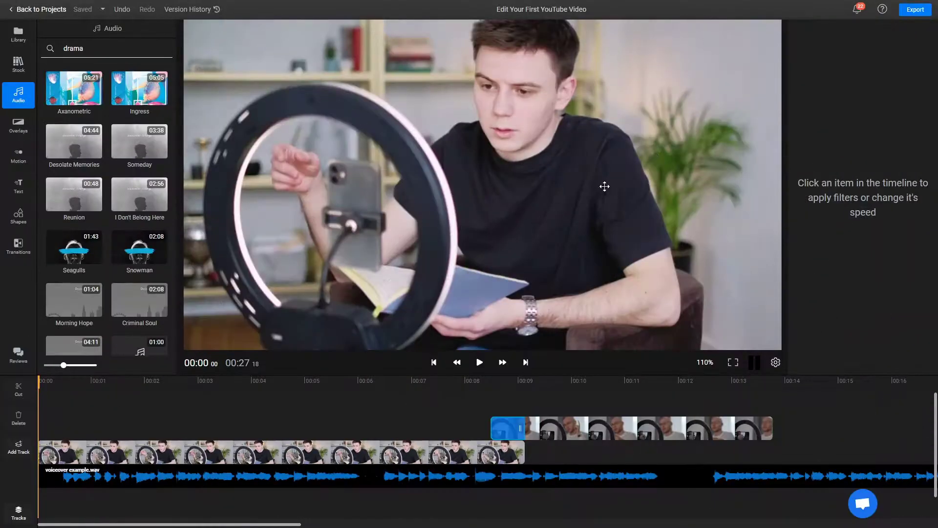
Step: Name the export 'My first YouTube video' and bring up the Publish to YouTube panel
{"action": "left_click", "coordinate": [916, 9]}
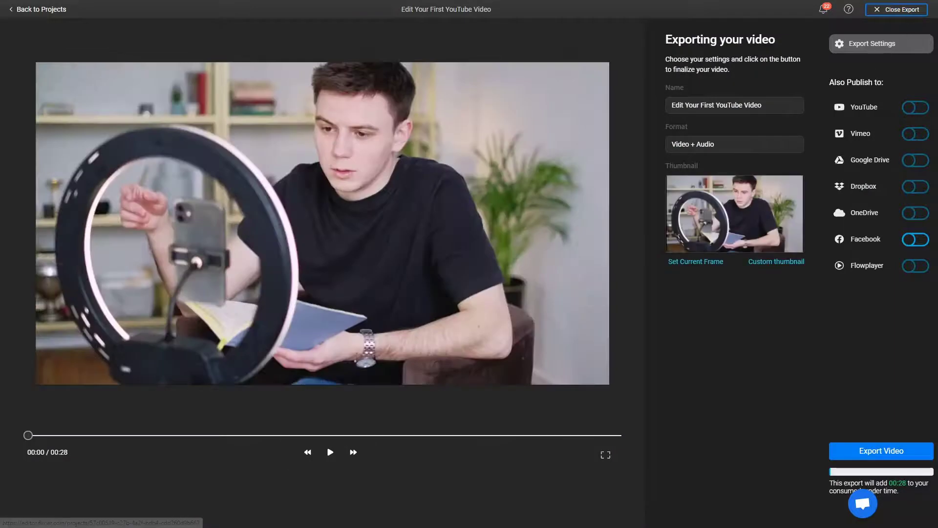
{"action": "key", "text": "ctrl+a"}
{"action": "type", "text": "M"}
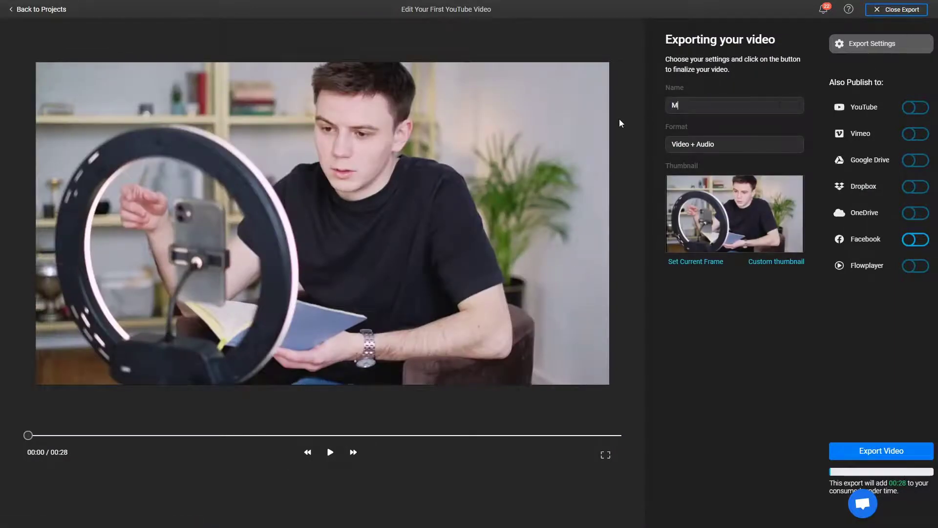
{"action": "type", "text": "y first YouTube video"}
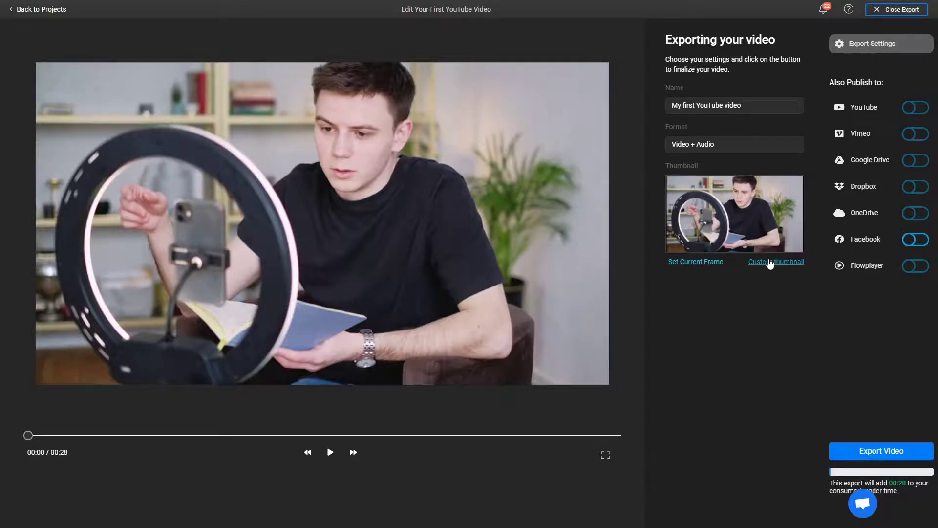
{"action": "left_click", "coordinate": [908, 109]}
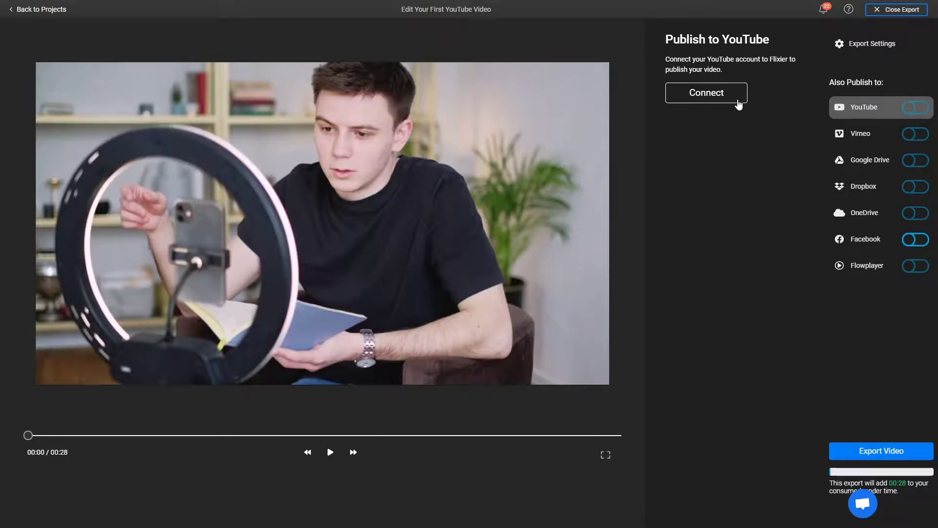
Step: Start the video export, which will be ready in about 3 minutes
{"action": "left_click", "coordinate": [847, 450]}
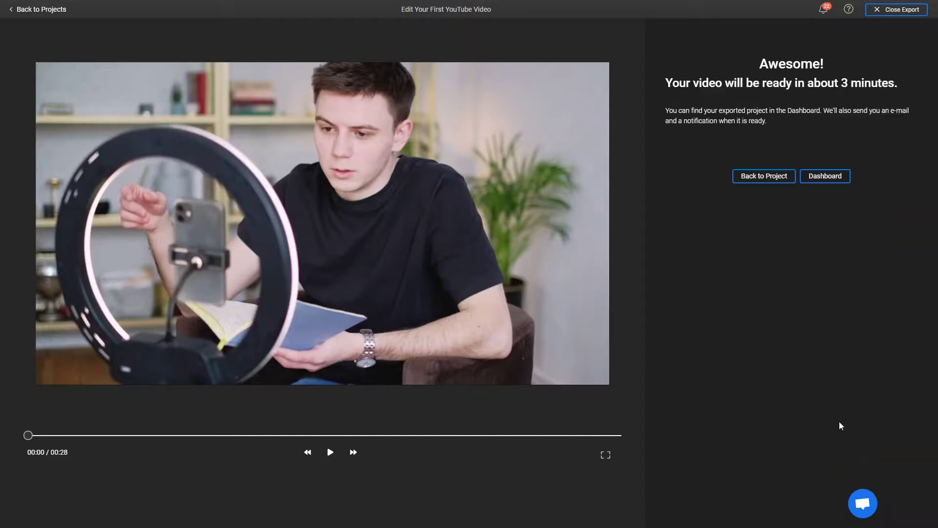